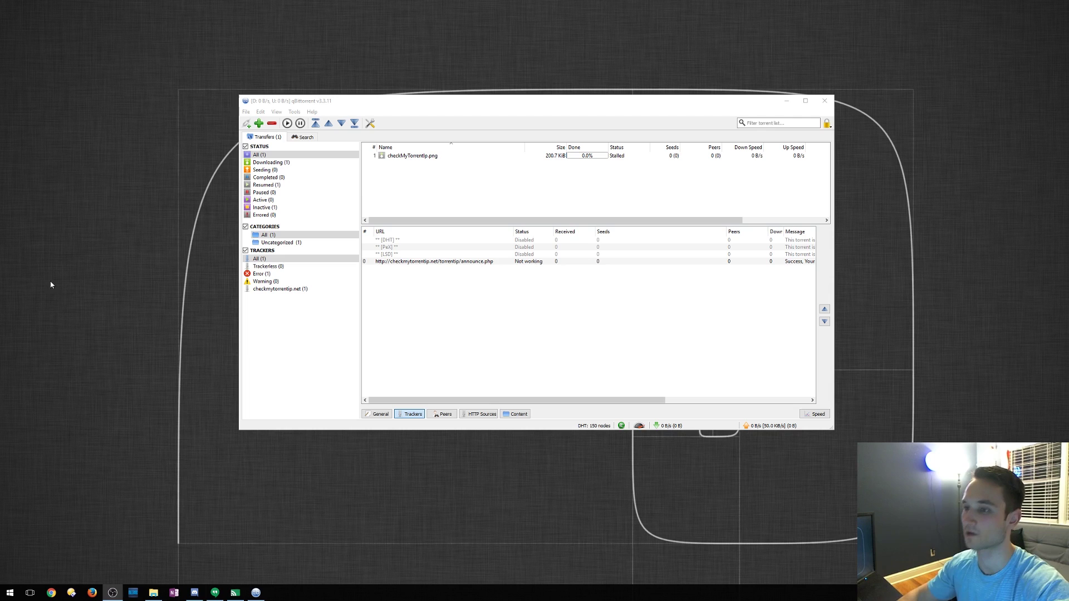
Open qBittorrent's Options, move the dialog higher, and show the Web UI page
{"action": "left_click", "coordinate": [370, 124]}
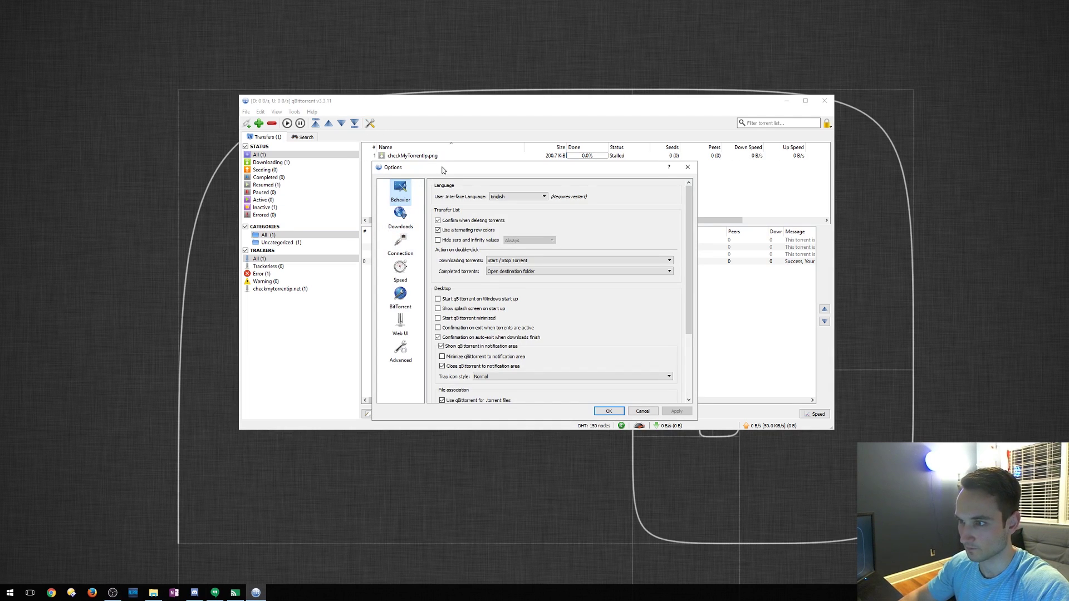
{"action": "left_click_drag", "start_coordinate": [443, 169], "coordinate": [463, 127]}
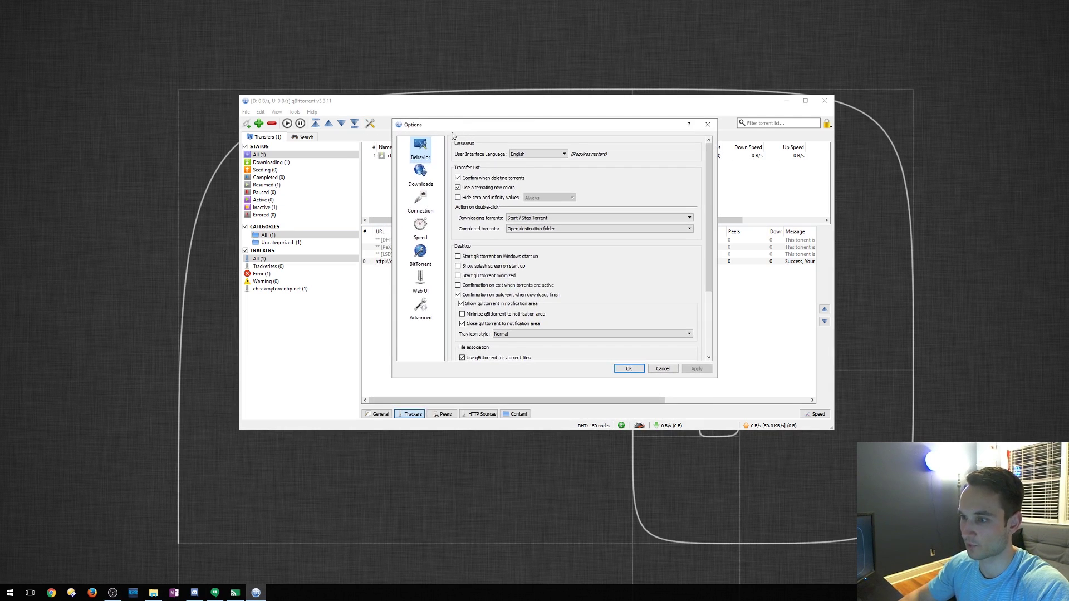
{"action": "left_click", "coordinate": [423, 286]}
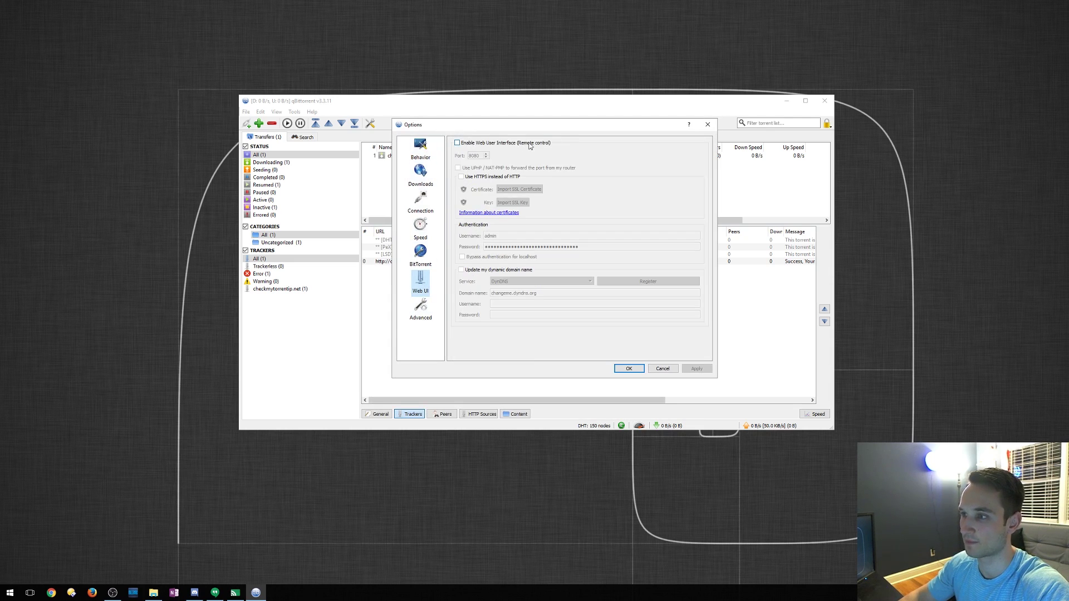
Tick 'Enable Web User Interface (Remote control)', keeping port 8080 and username admin
{"action": "left_click", "coordinate": [461, 147]}
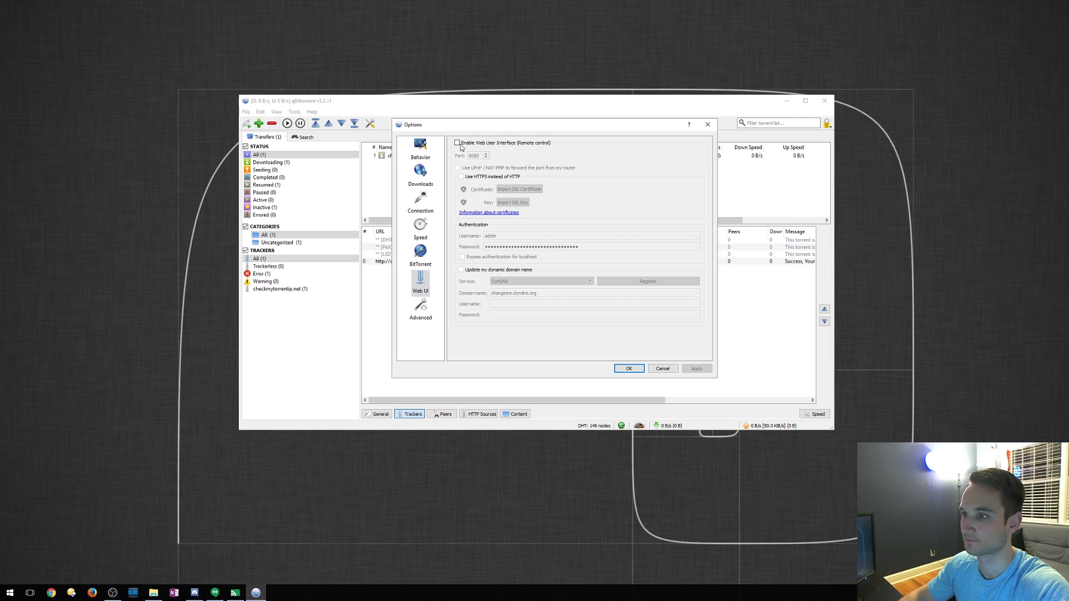
{"action": "left_click", "coordinate": [459, 145]}
{"action": "left_click", "coordinate": [474, 155]}
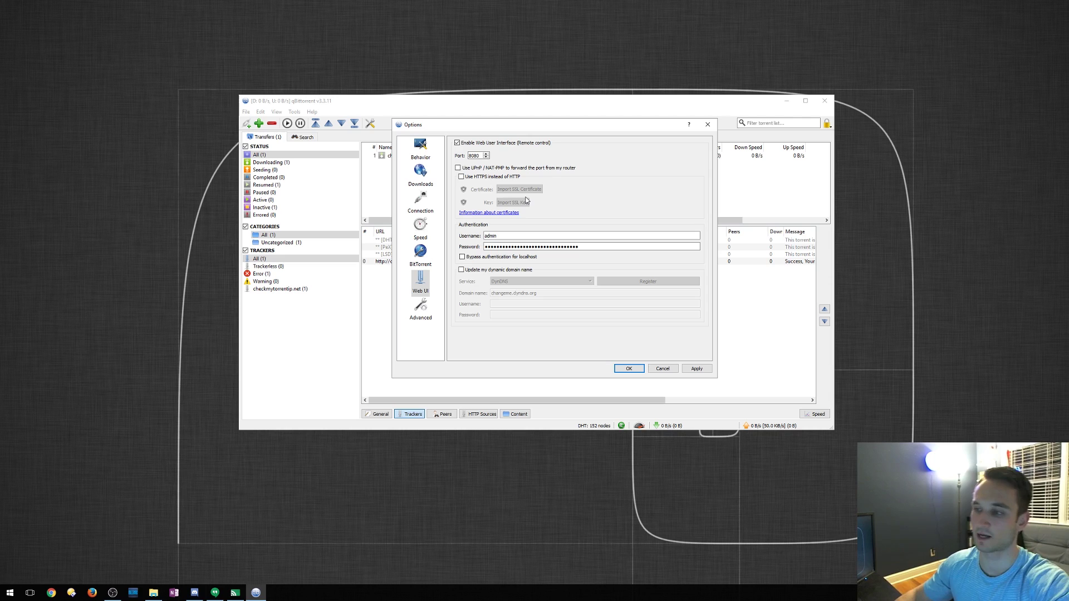
Replace the Web UI login password with a new one and apply the settings
{"action": "left_click", "coordinate": [508, 236]}
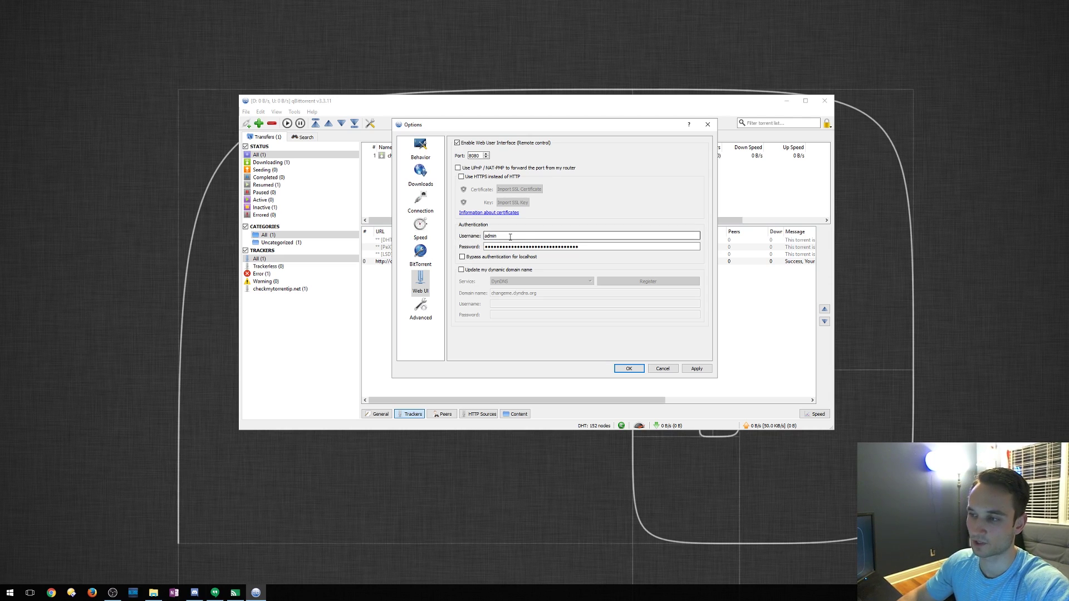
{"action": "left_click", "coordinate": [606, 247]}
{"action": "left_click_drag", "start_coordinate": [595, 248], "coordinate": [487, 247]}
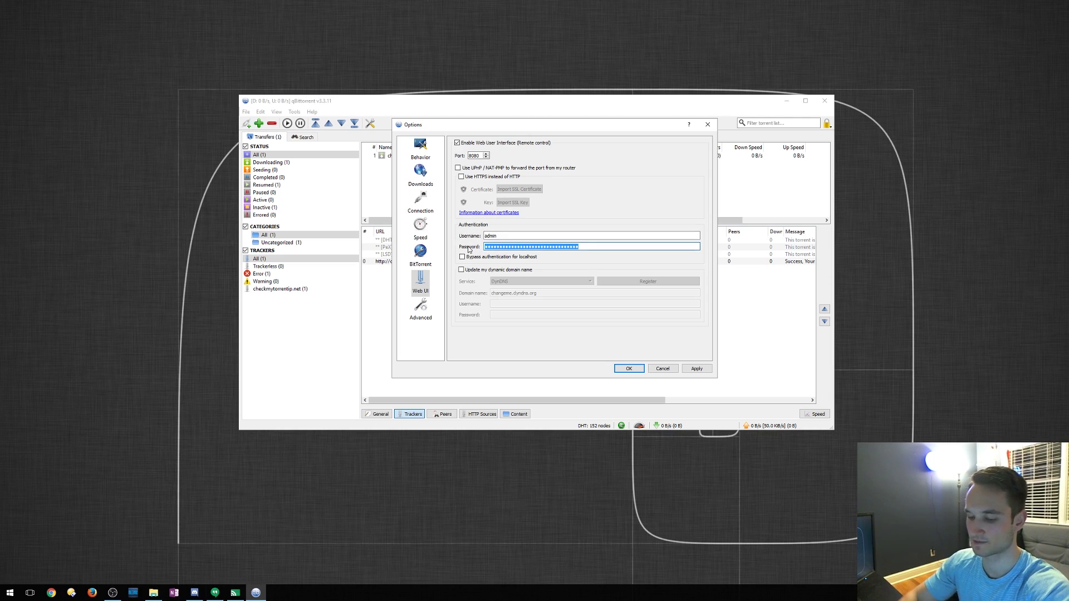
{"action": "type", "text": "••••"}
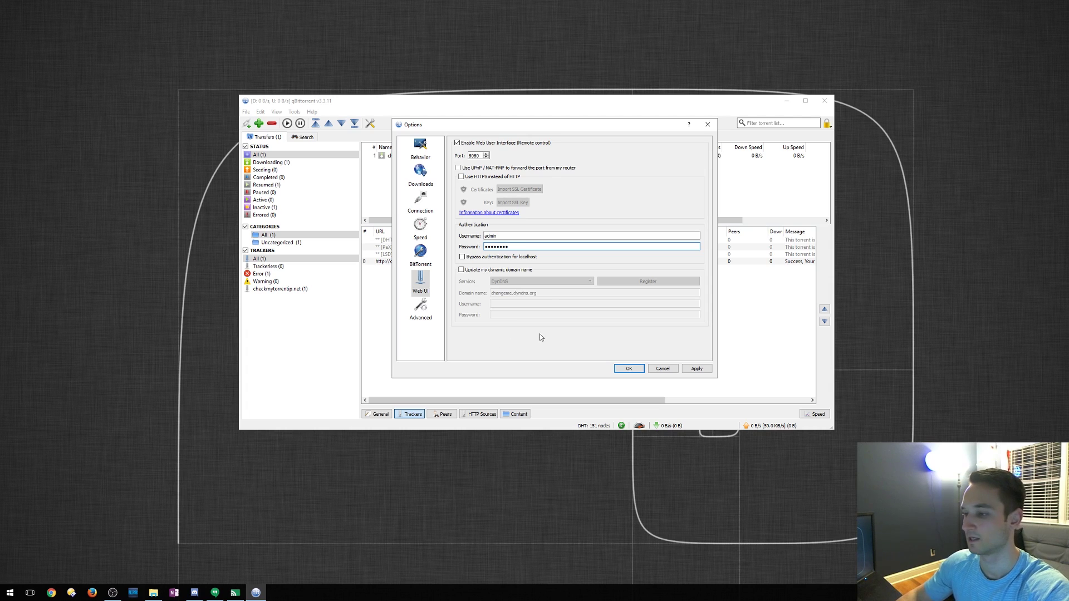
{"action": "left_click", "coordinate": [696, 372]}
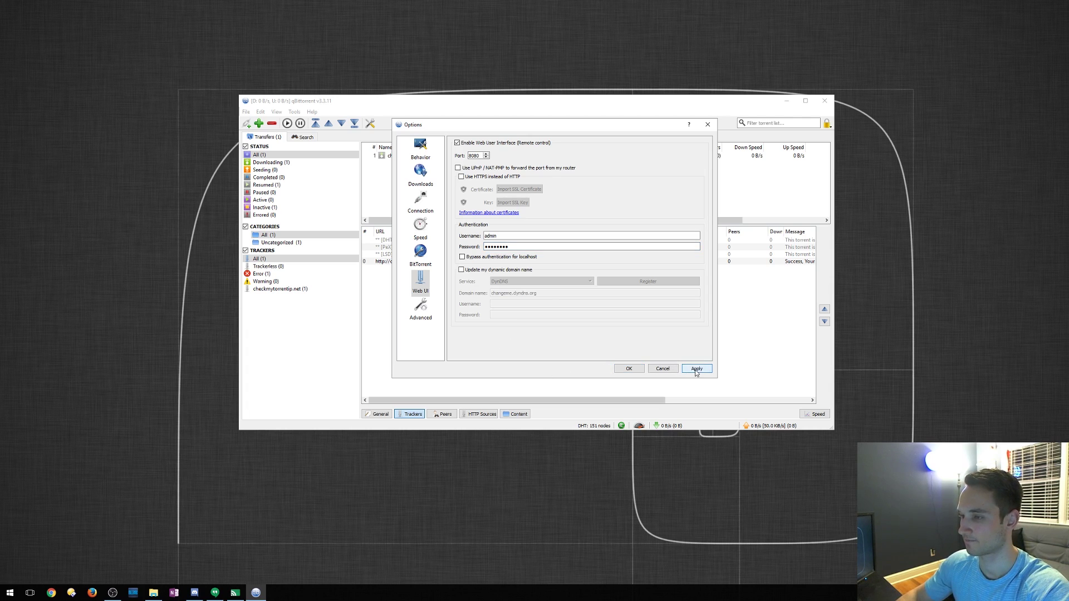
Confirm the options with OK, then enter 192.168.86.25 in Chrome without the :8080 completion
{"action": "left_click", "coordinate": [628, 368]}
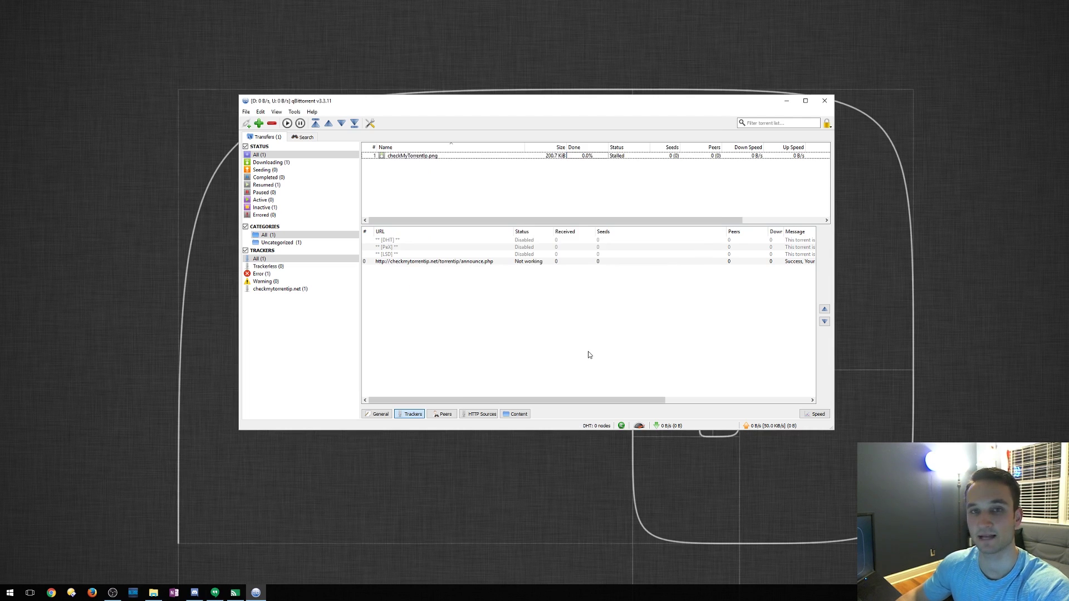
{"action": "left_click", "coordinate": [51, 592]}
{"action": "left_click", "coordinate": [379, 133]}
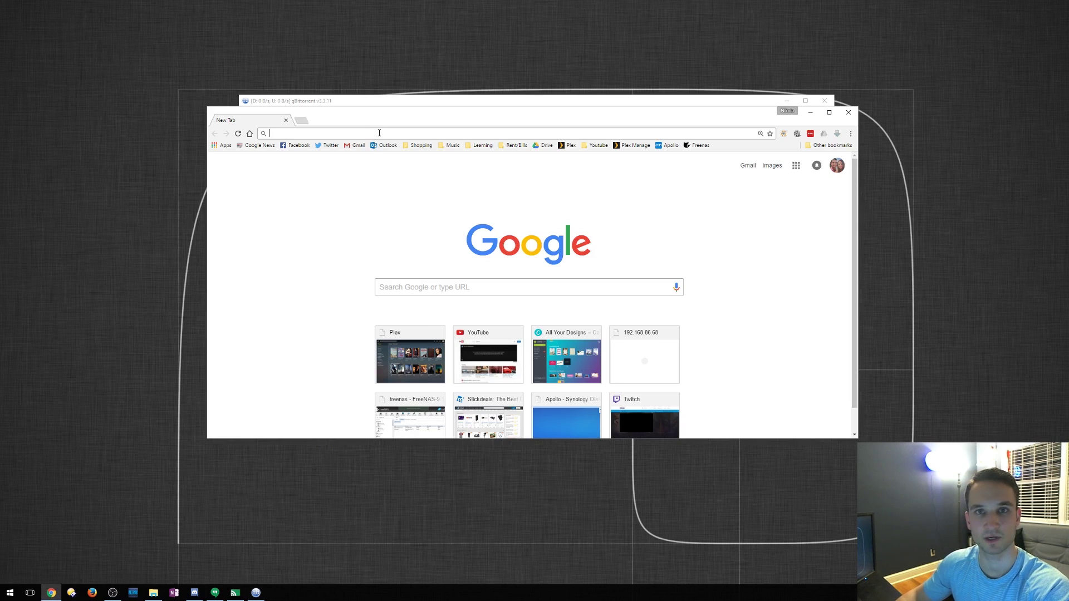
{"action": "type", "text": "192.168."}
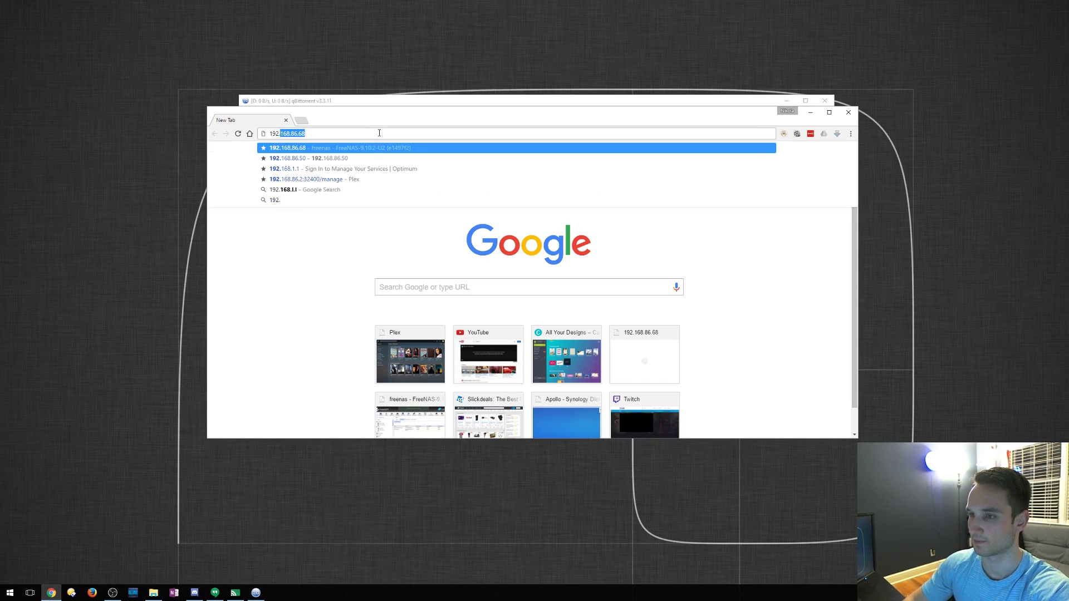
{"action": "type", "text": "86.25"}
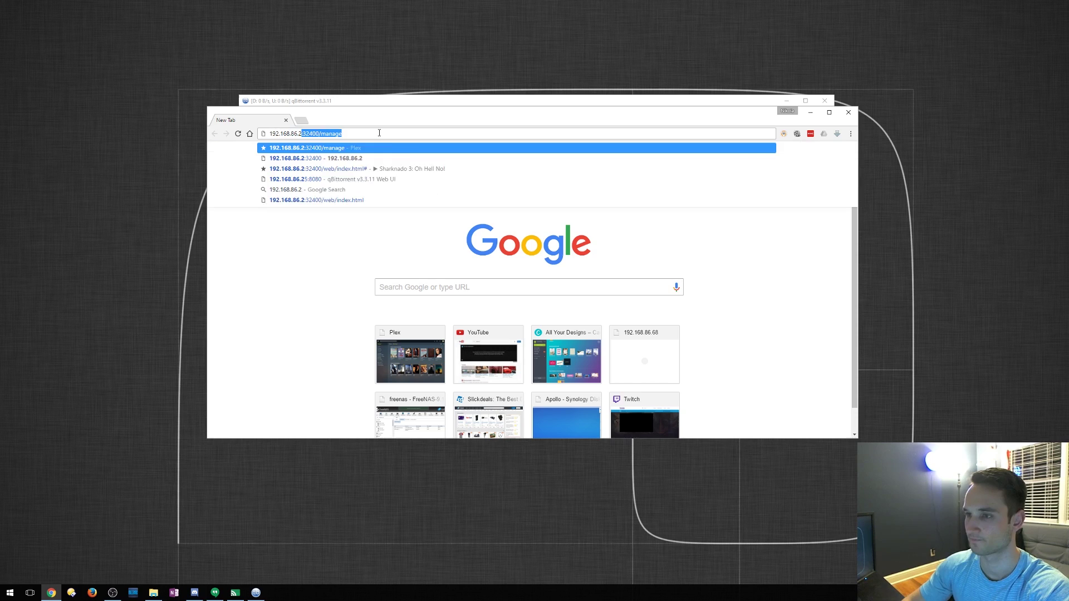
{"action": "key", "text": "Delete"}
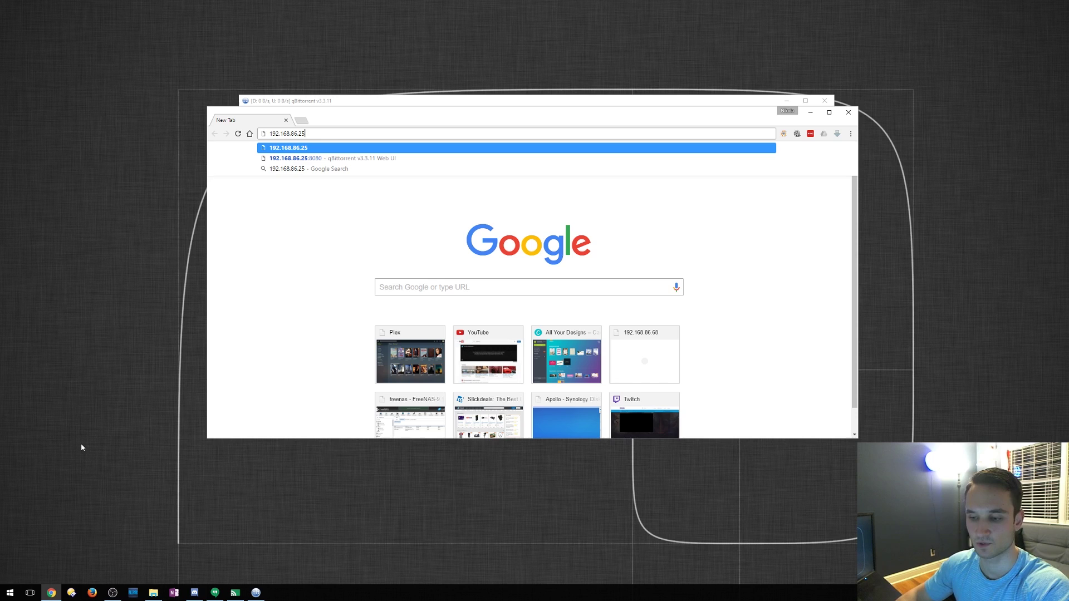
{"action": "left_click", "coordinate": [10, 593]}
{"action": "key", "text": "Escape"}
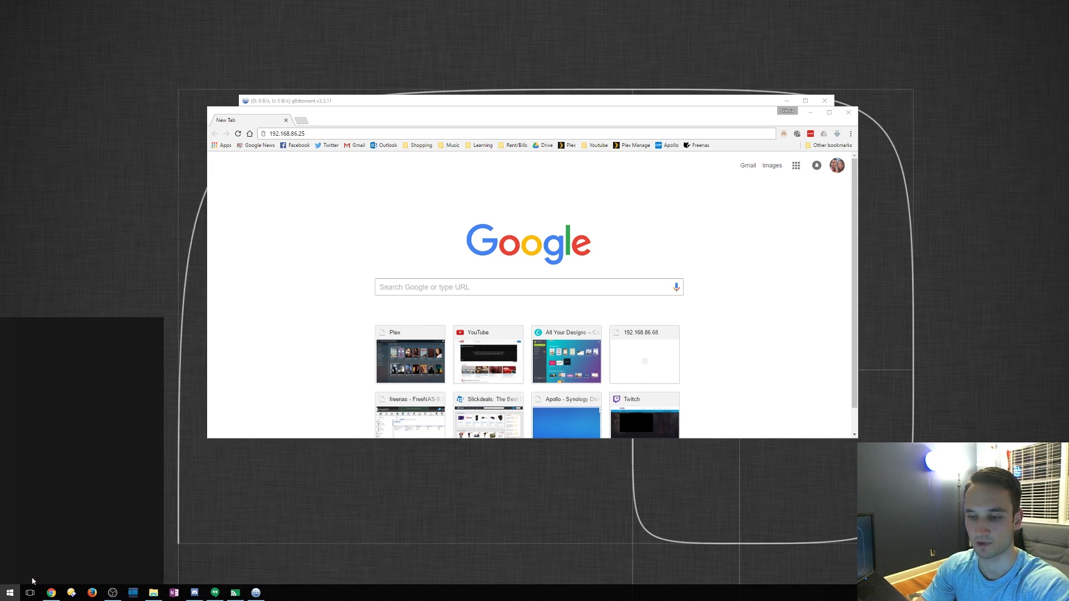
Run ipconfig in Command Prompt, select the IPv4 address 192.168.86.25, then close the window
{"action": "type", "text": "cmd"}
{"action": "key", "text": "Return"}
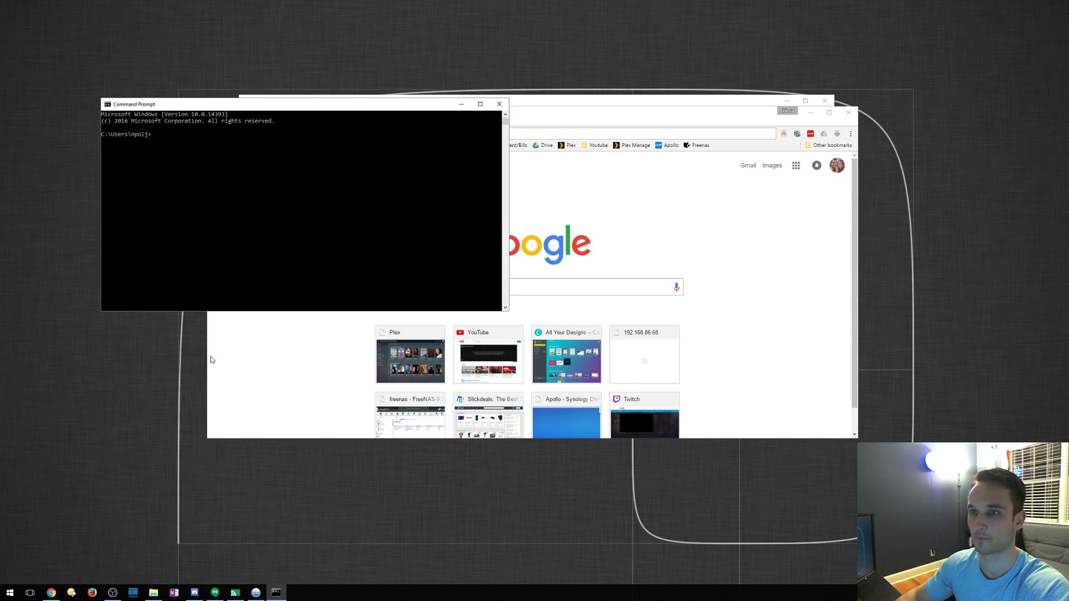
{"action": "type", "text": "ip"}
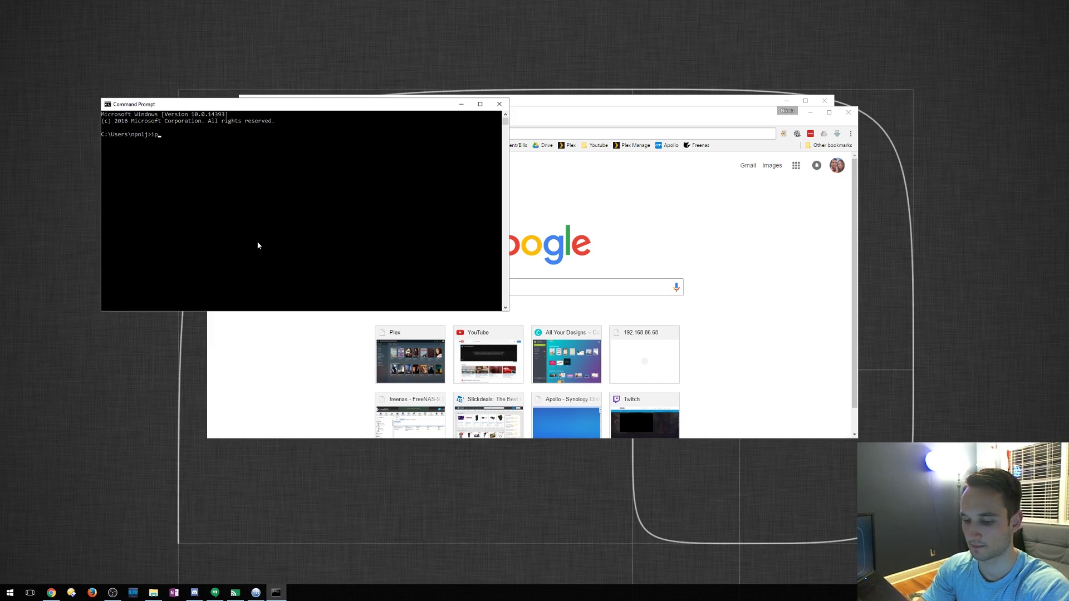
{"action": "type", "text": "config"}
{"action": "key", "text": "Return"}
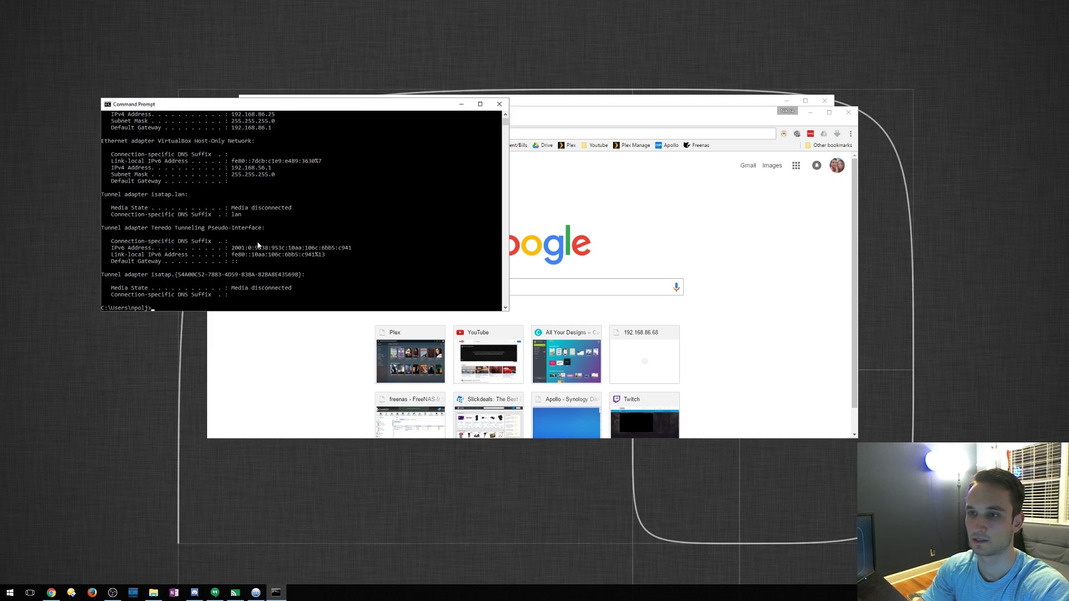
{"action": "scroll", "coordinate": [258, 245], "scroll_direction": "up", "scroll_amount": 3}
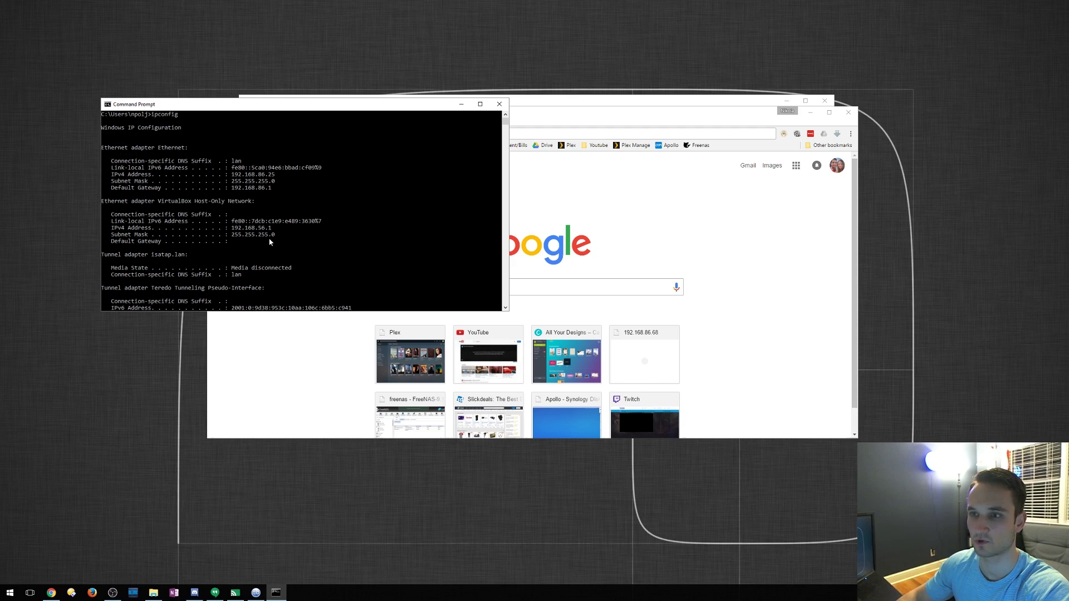
{"action": "left_click_drag", "start_coordinate": [231, 161], "coordinate": [272, 178]}
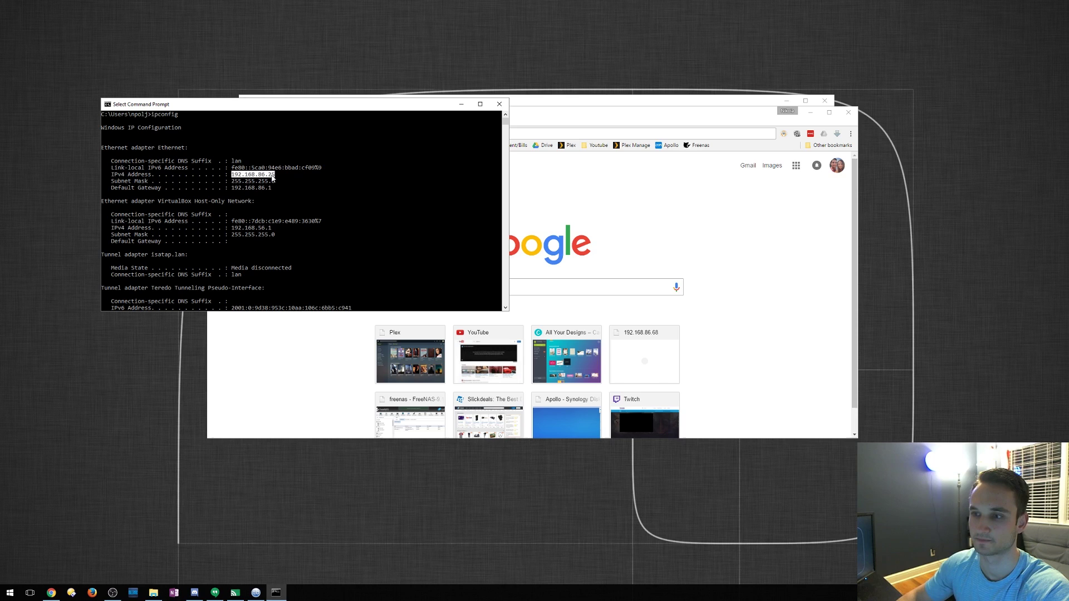
{"action": "left_click", "coordinate": [502, 107]}
{"action": "left_click_drag", "start_coordinate": [502, 107], "coordinate": [484, 95]}
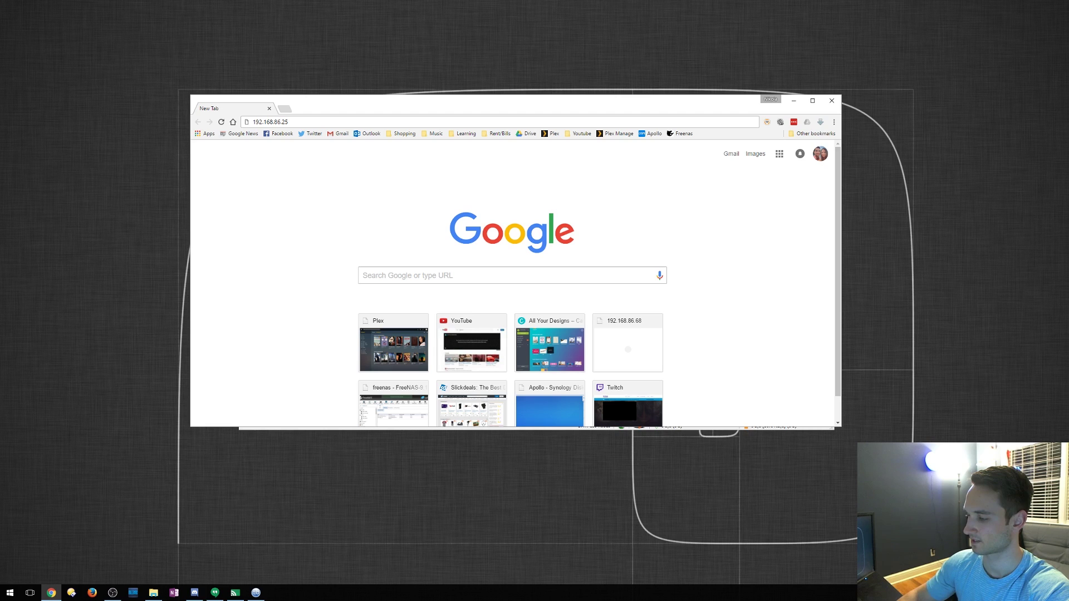
Search Start for 'network' and open the Network and Sharing Center
{"action": "left_click", "coordinate": [14, 589]}
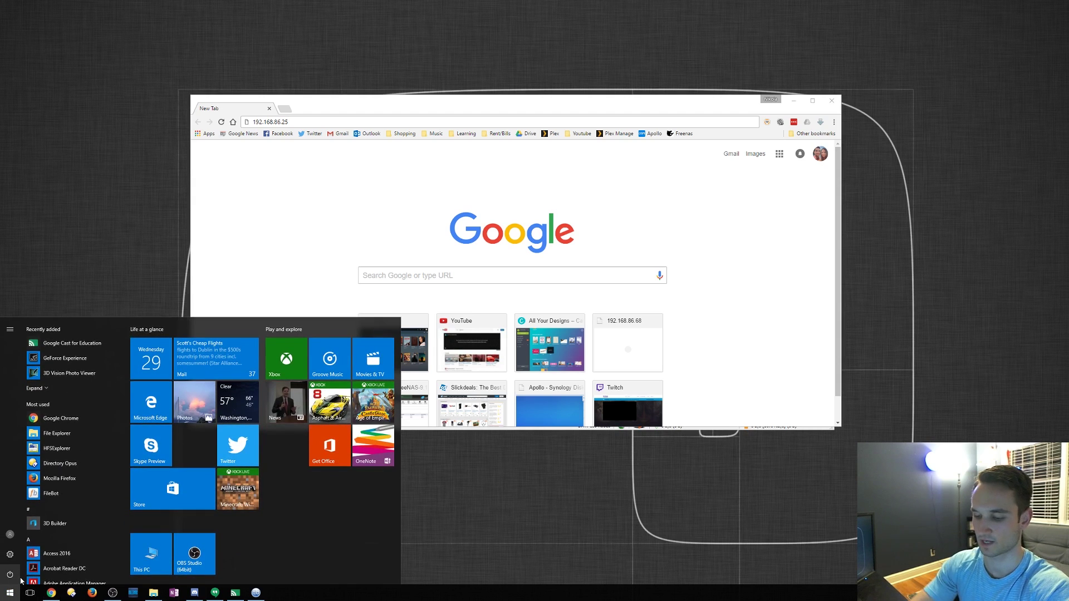
{"action": "type", "text": "netwo"}
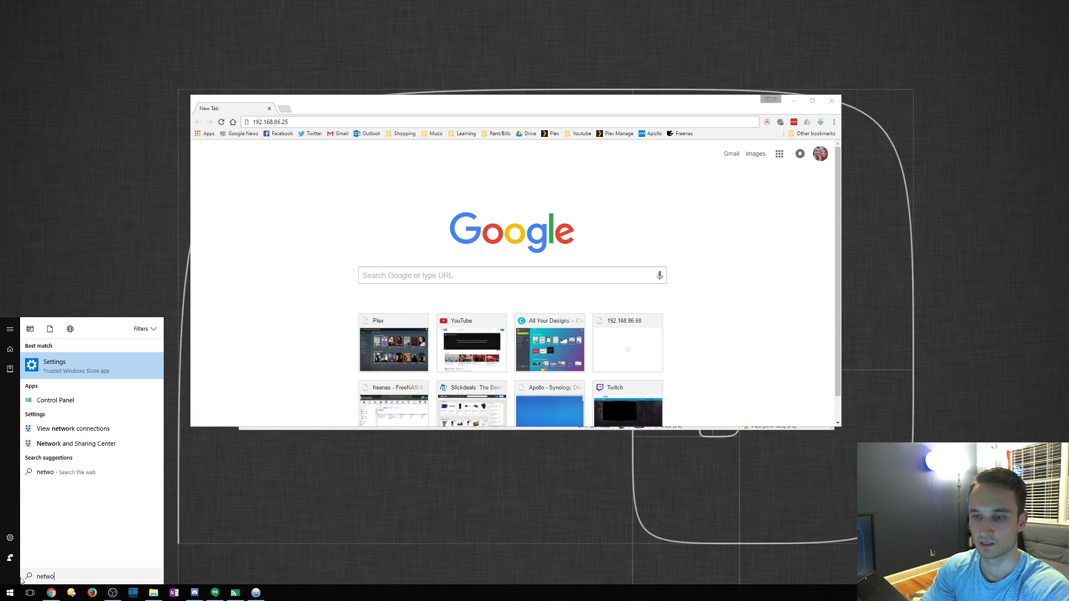
{"action": "type", "text": "rk"}
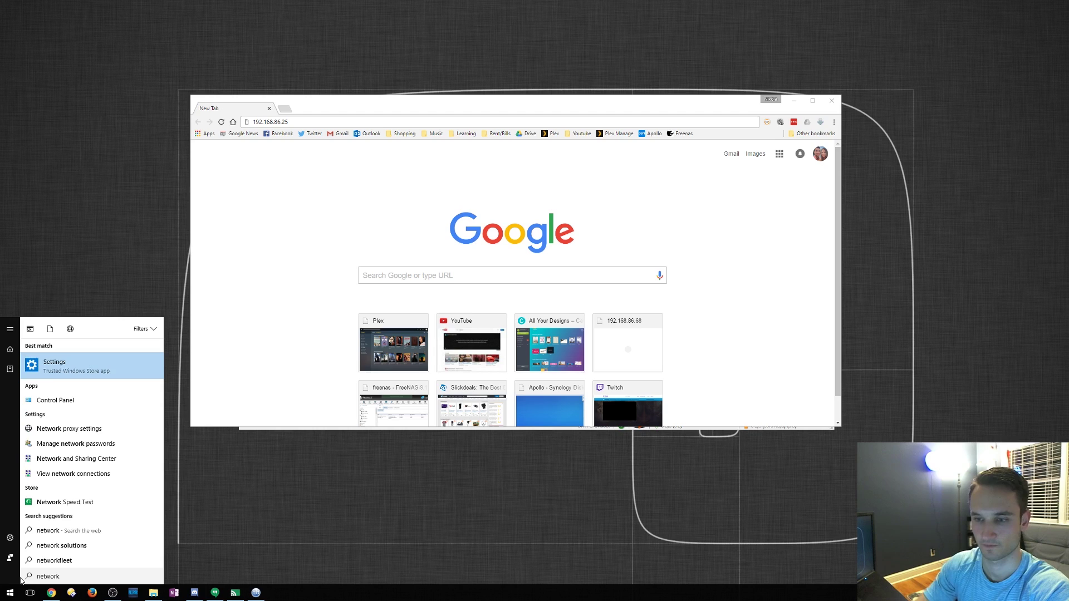
{"action": "key", "text": "Down"}
{"action": "key", "text": "Down"}
{"action": "key", "text": "Down"}
{"action": "key", "text": "Down"}
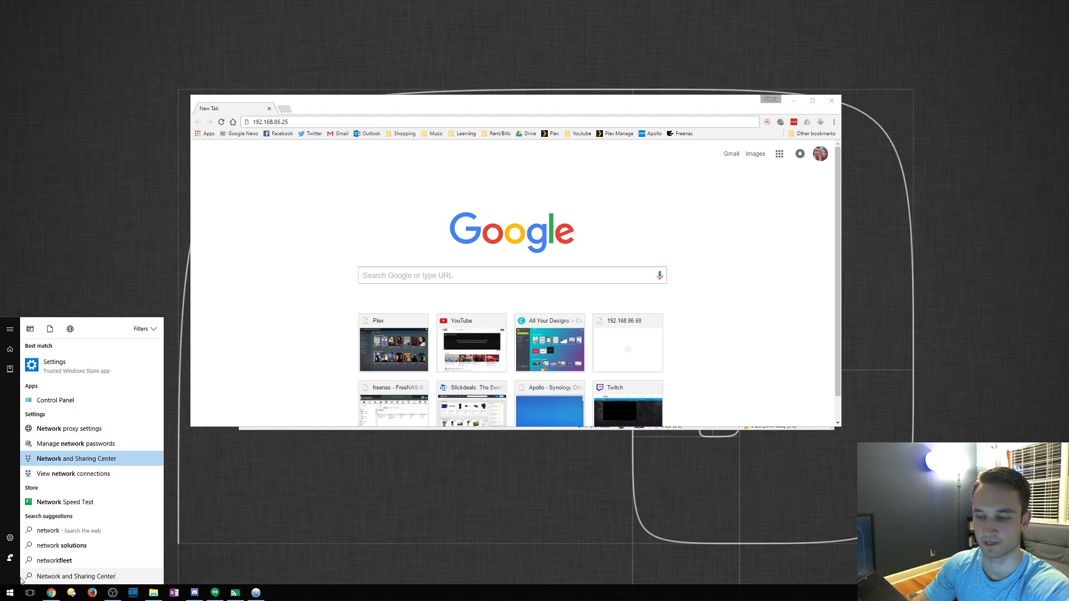
{"action": "key", "text": "Return"}
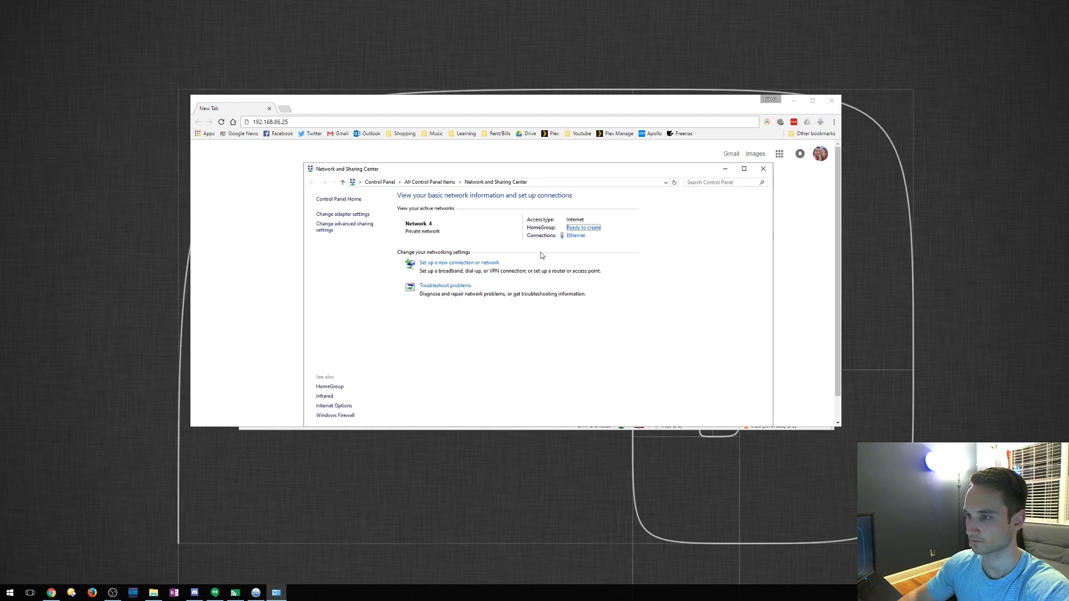
Read the Ethernet IPv4 address 192.168.86.25 in the connection details, then close both windows
{"action": "left_click", "coordinate": [576, 234]}
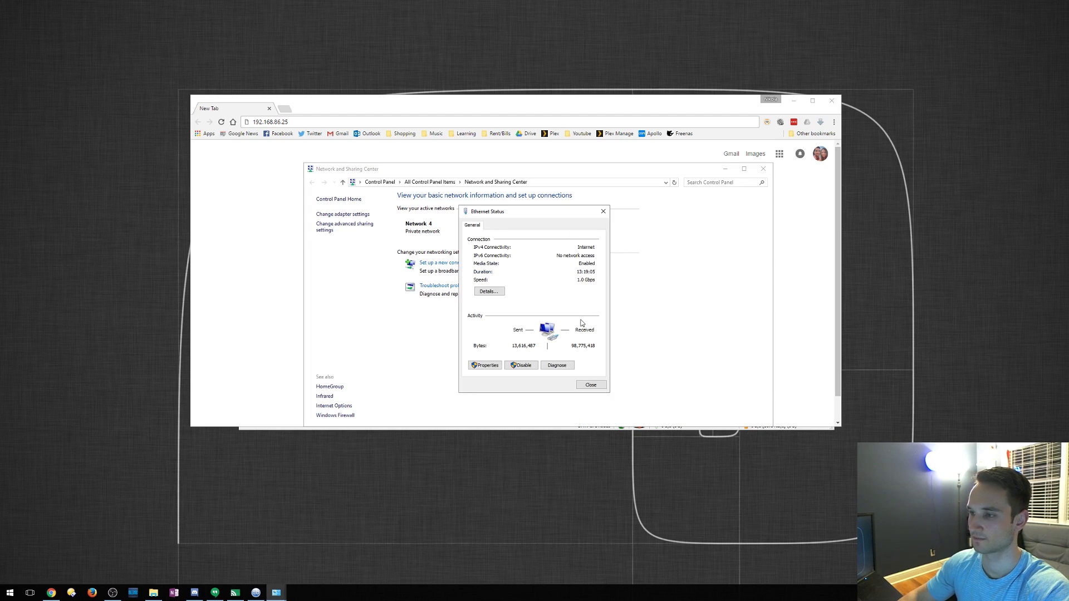
{"action": "left_click", "coordinate": [488, 292]}
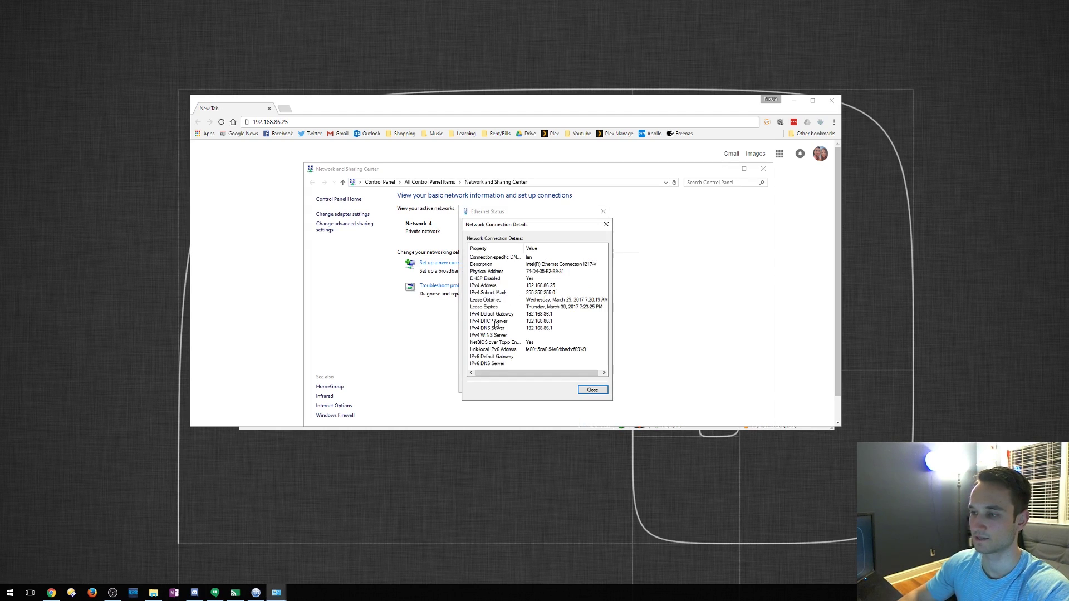
{"action": "left_click", "coordinate": [524, 286]}
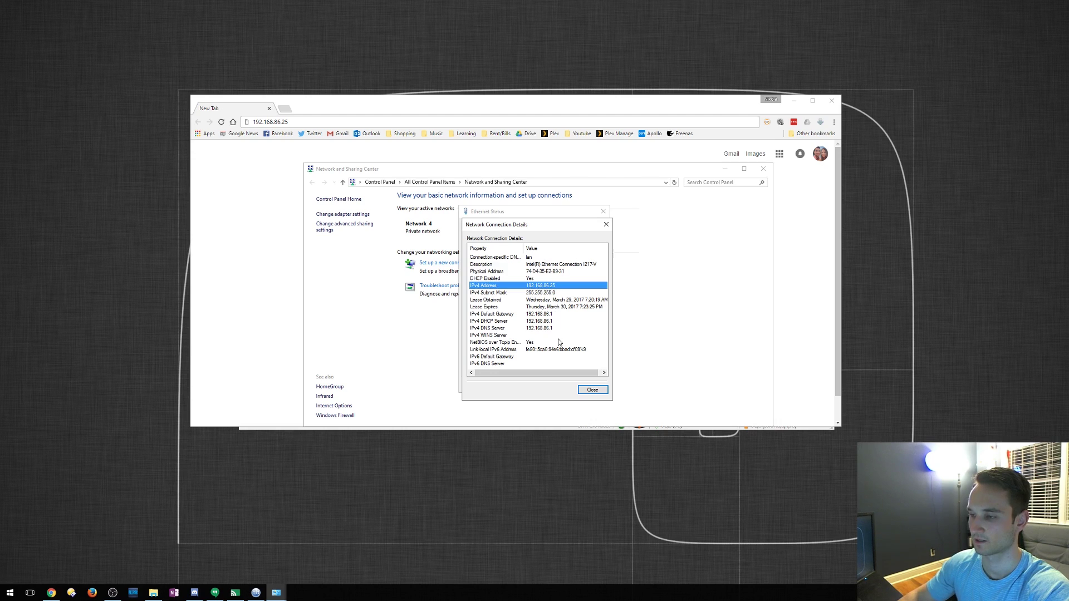
{"action": "left_click", "coordinate": [591, 390]}
{"action": "left_click", "coordinate": [588, 387]}
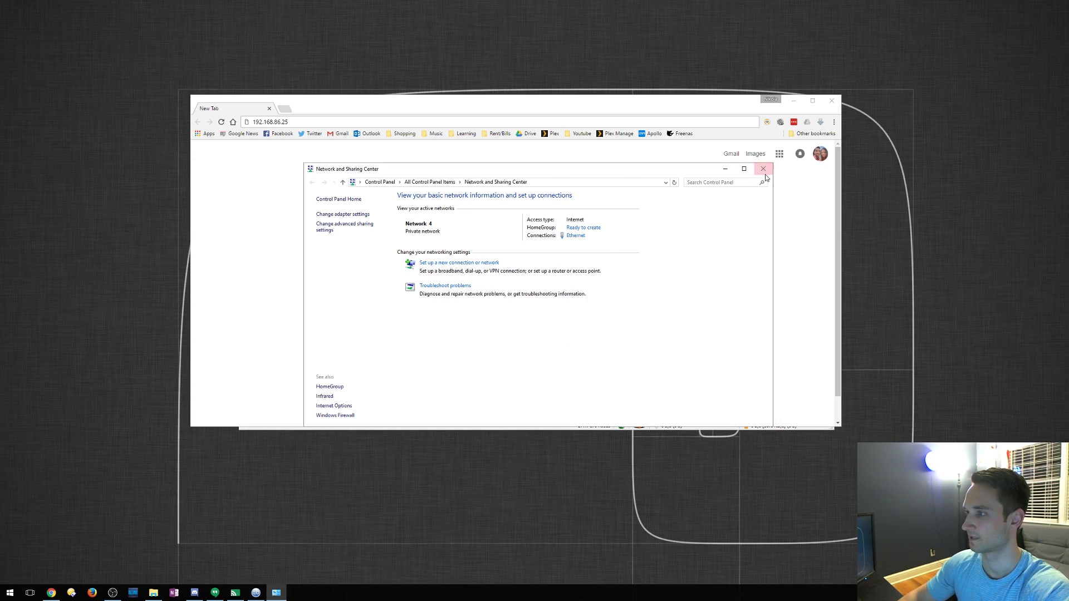
Close Network and Sharing Center and load 192.168.86.25 in Chrome, getting ERR_EMPTY_RESPONSE
{"action": "left_click", "coordinate": [764, 169]}
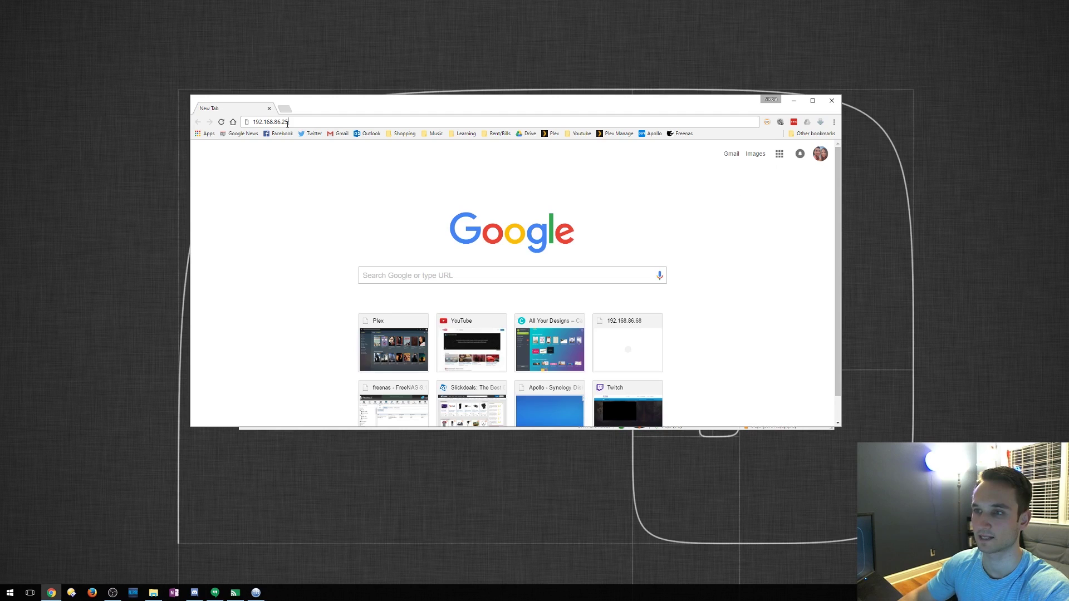
{"action": "key", "text": "Return"}
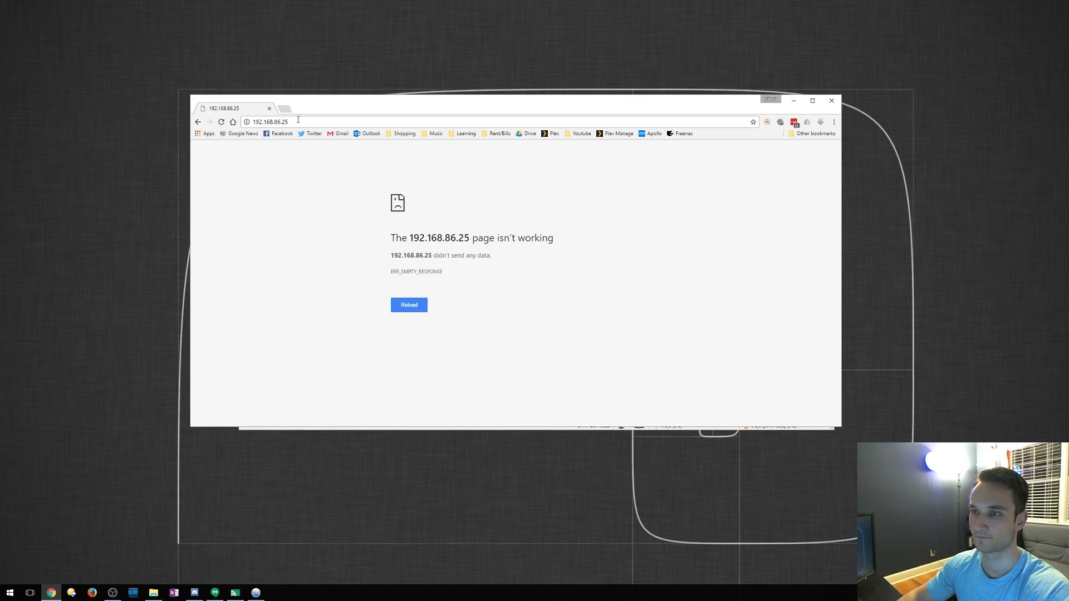
{"action": "left_click", "coordinate": [298, 120]}
Recheck qBittorrent's Web UI options showing port 8080, then bring Chrome back
{"action": "left_click_drag", "start_coordinate": [313, 103], "coordinate": [357, 171]}
{"action": "left_click", "coordinate": [369, 123]}
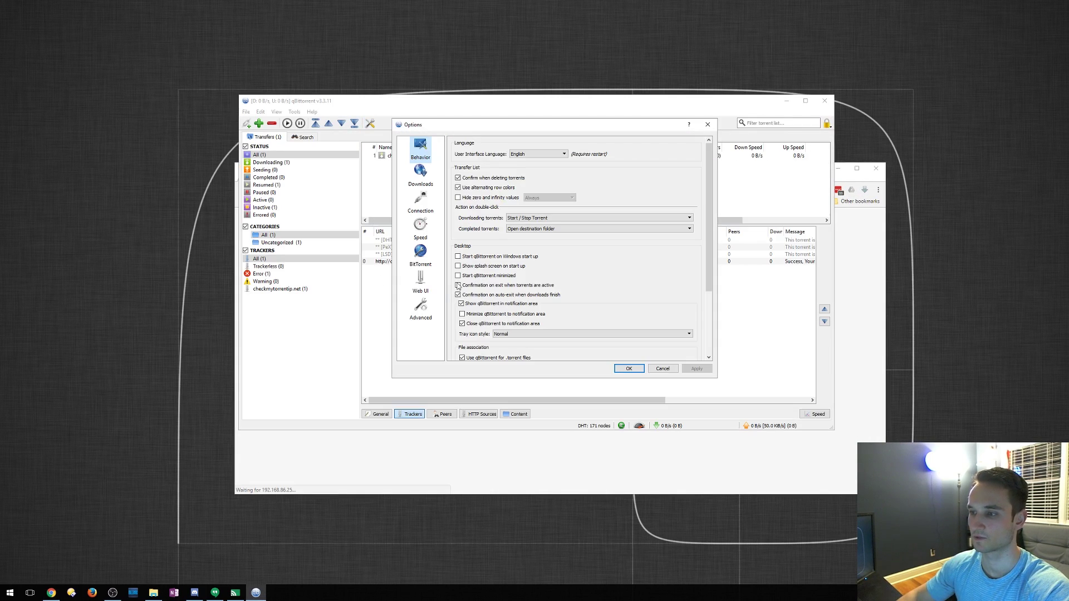
{"action": "left_click", "coordinate": [420, 281]}
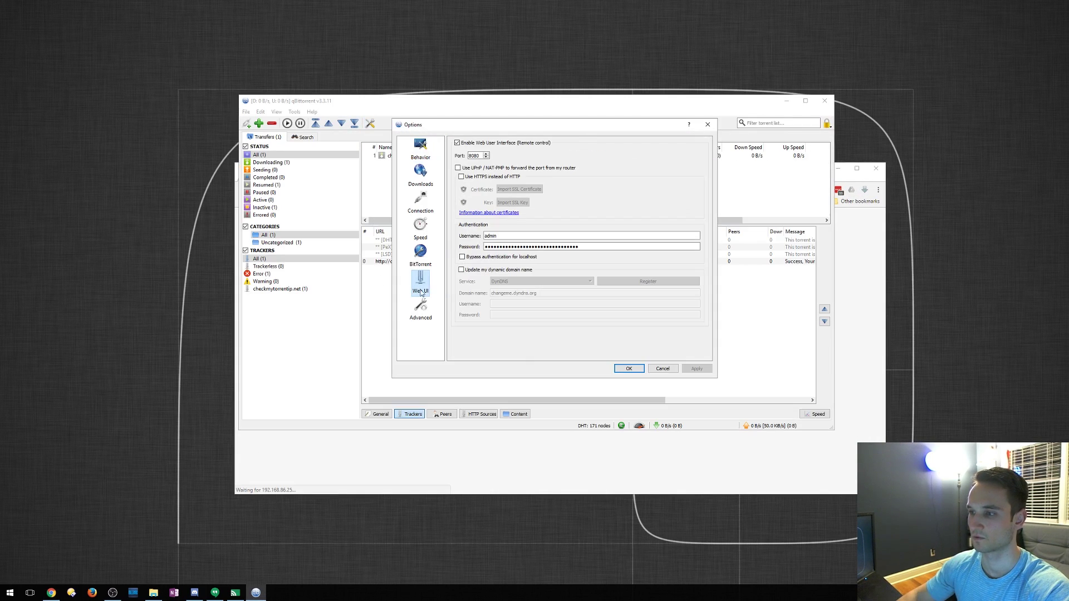
{"action": "left_click", "coordinate": [472, 457]}
Append :8080 to the address and load 192.168.86.25:8080
{"action": "left_click", "coordinate": [353, 189]}
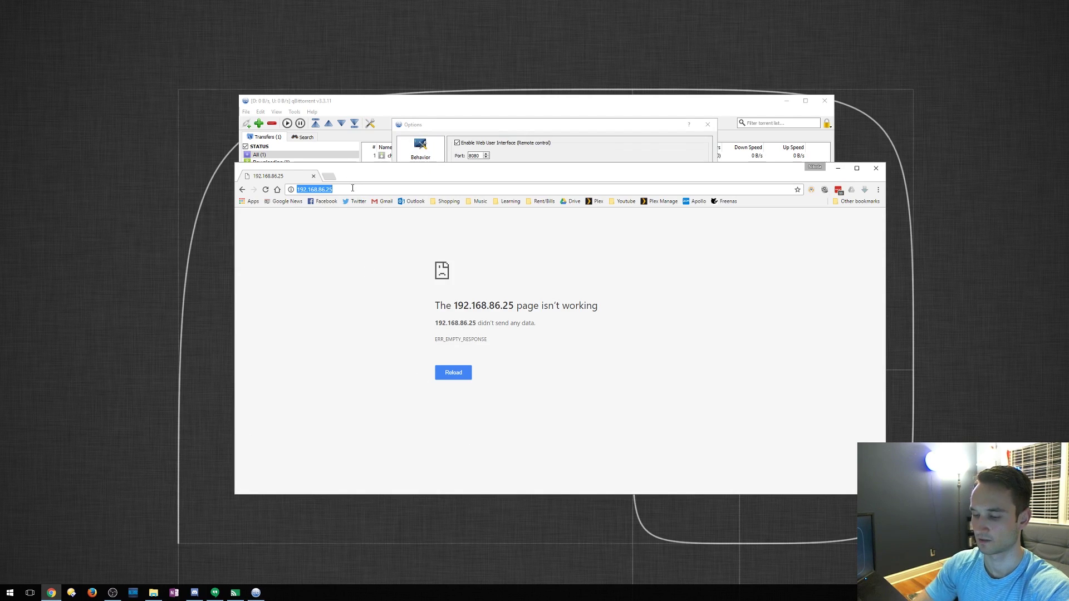
{"action": "key", "text": "End"}
{"action": "type", "text": ":"}
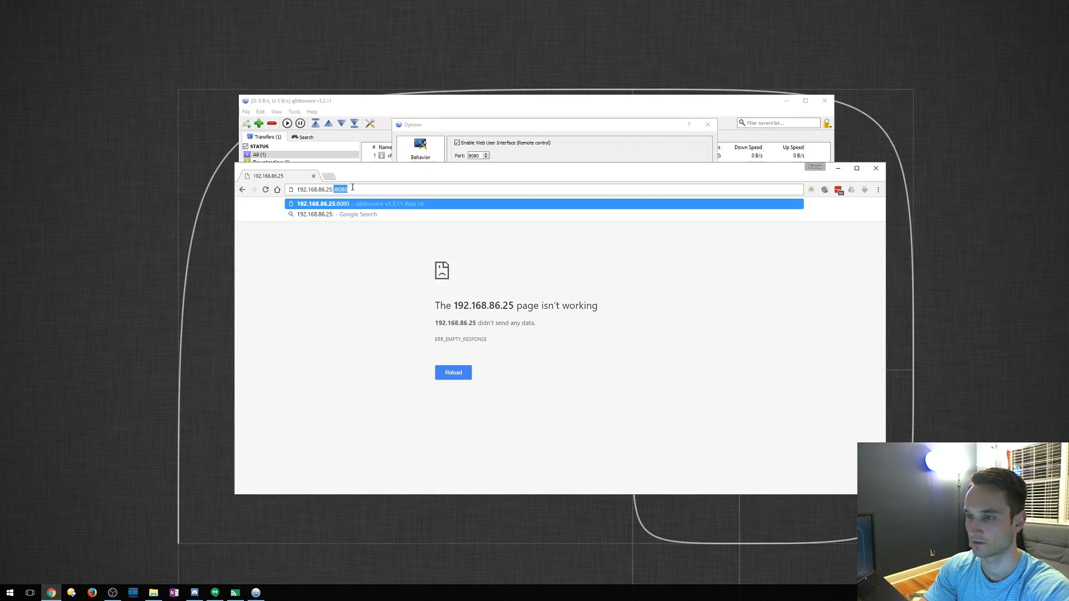
{"action": "type", "text": "8080"}
{"action": "key", "text": "Return"}
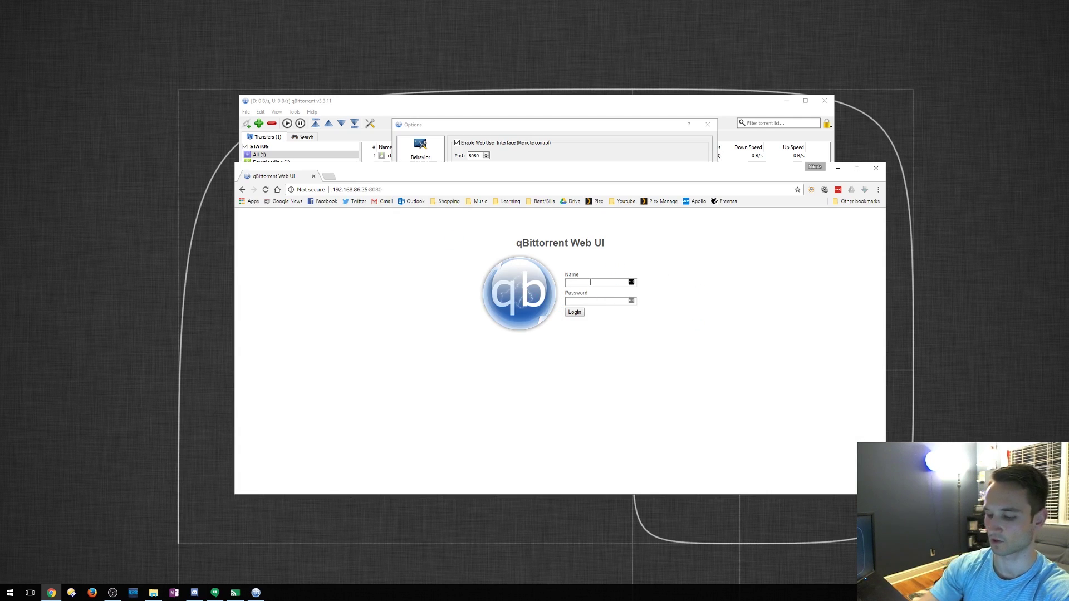
Log in with username admin and its password, declining Chrome's offer to save it
{"action": "type", "text": "admin"}
{"action": "key", "text": "Tab"}
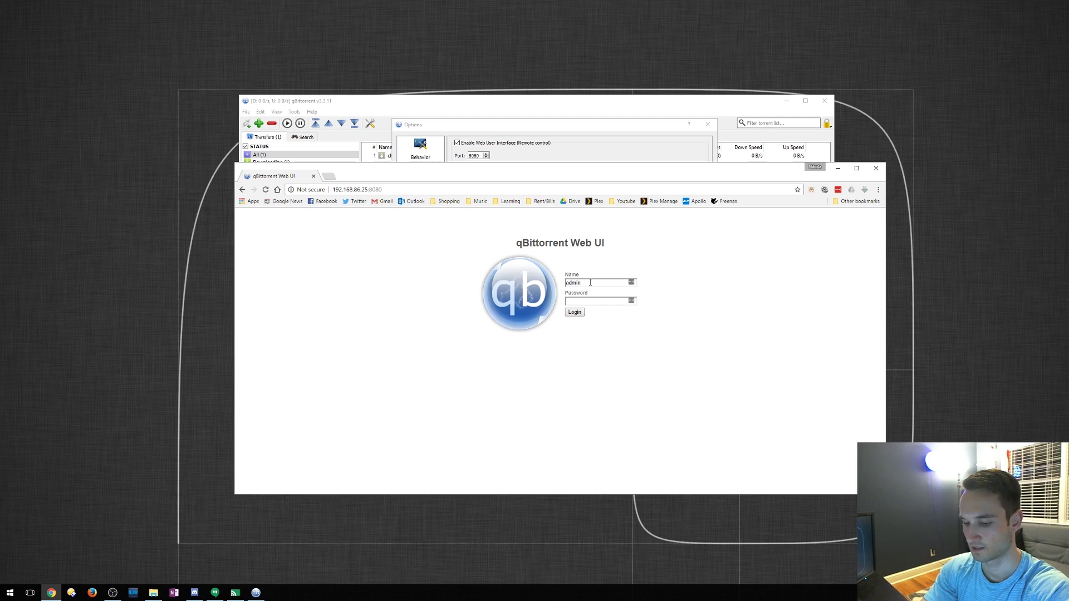
{"action": "key", "text": "Return"}
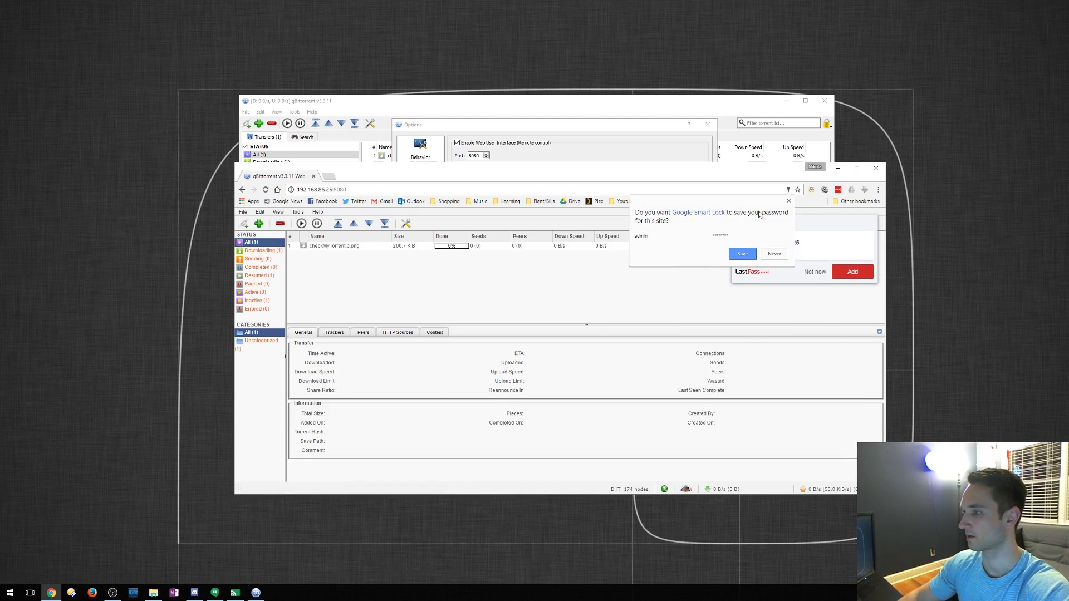
{"action": "left_click", "coordinate": [788, 201]}
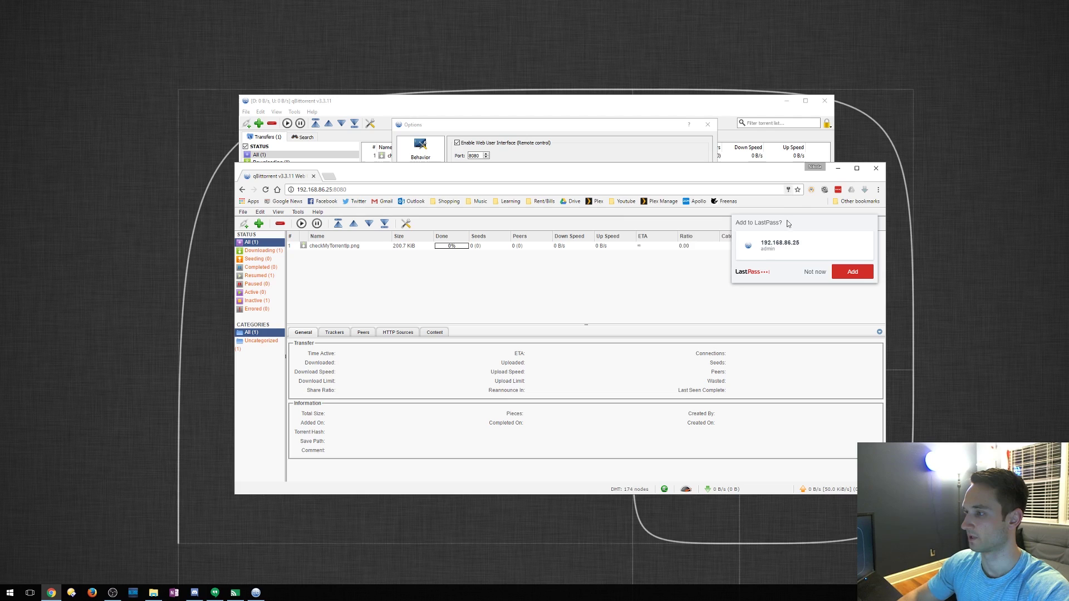
Decline LastPass's save offer, then open and close the Web UI options to reveal the transfer list
{"action": "left_click", "coordinate": [814, 272]}
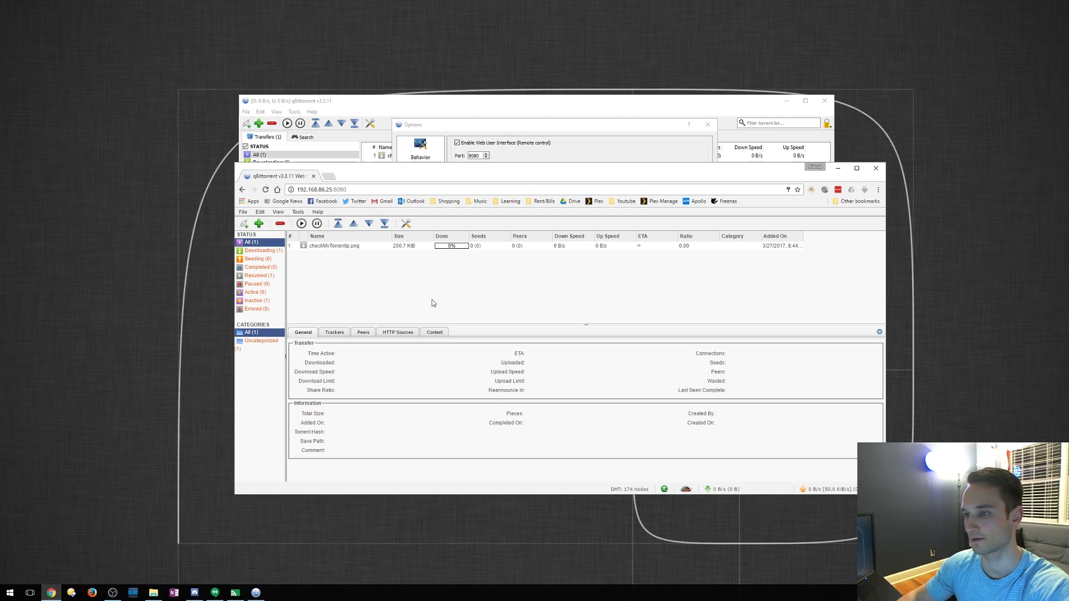
{"action": "left_click", "coordinate": [406, 223]}
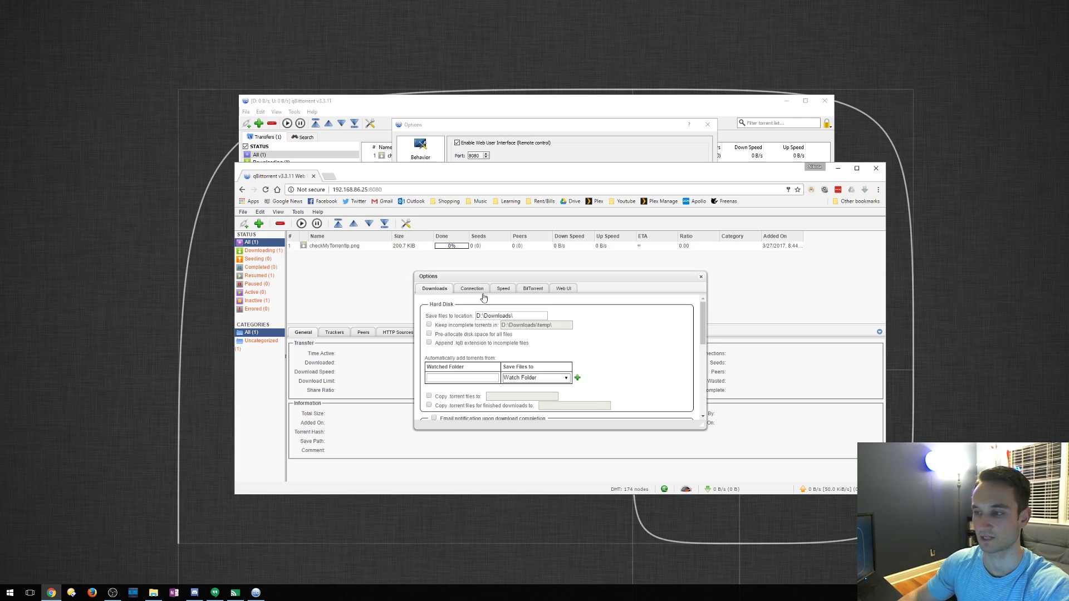
{"action": "left_click", "coordinate": [701, 277]}
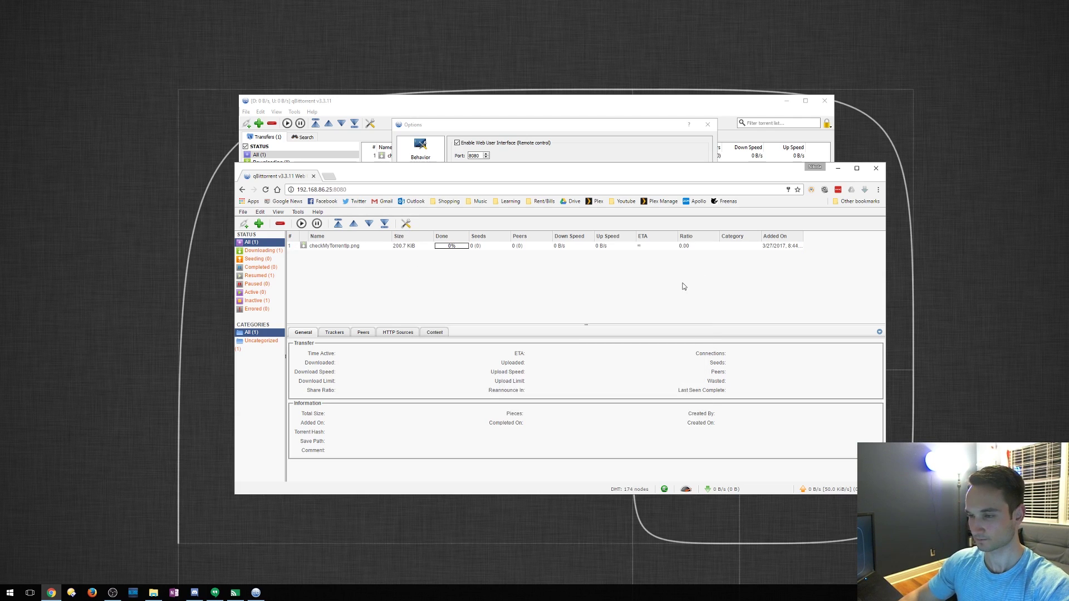